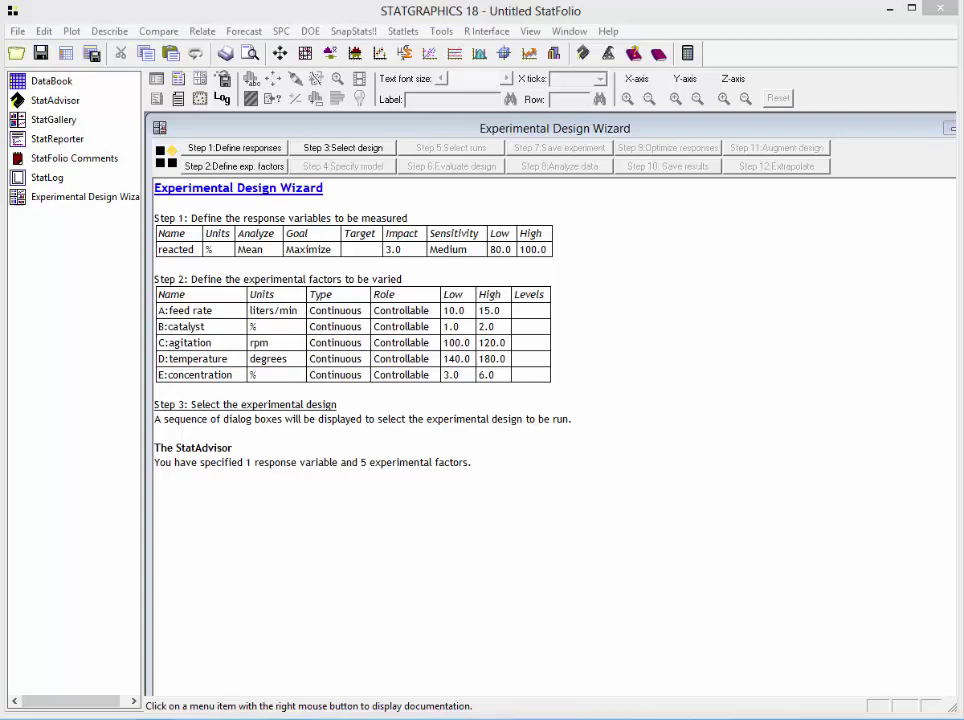
pyautogui.click(238, 149)
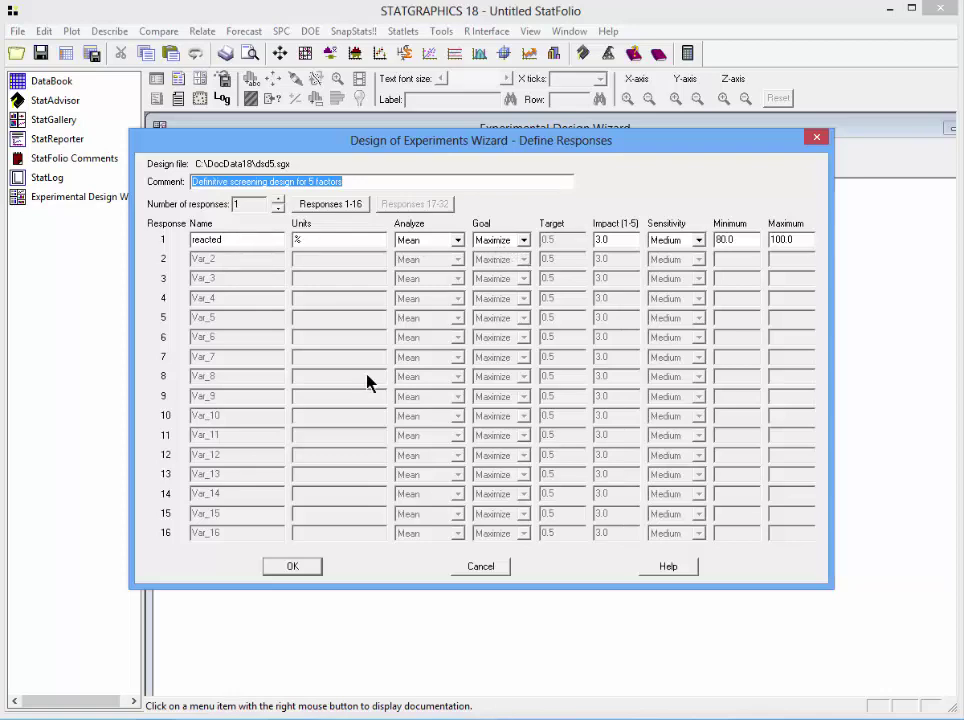
pyautogui.click(310, 567)
pyautogui.click(230, 168)
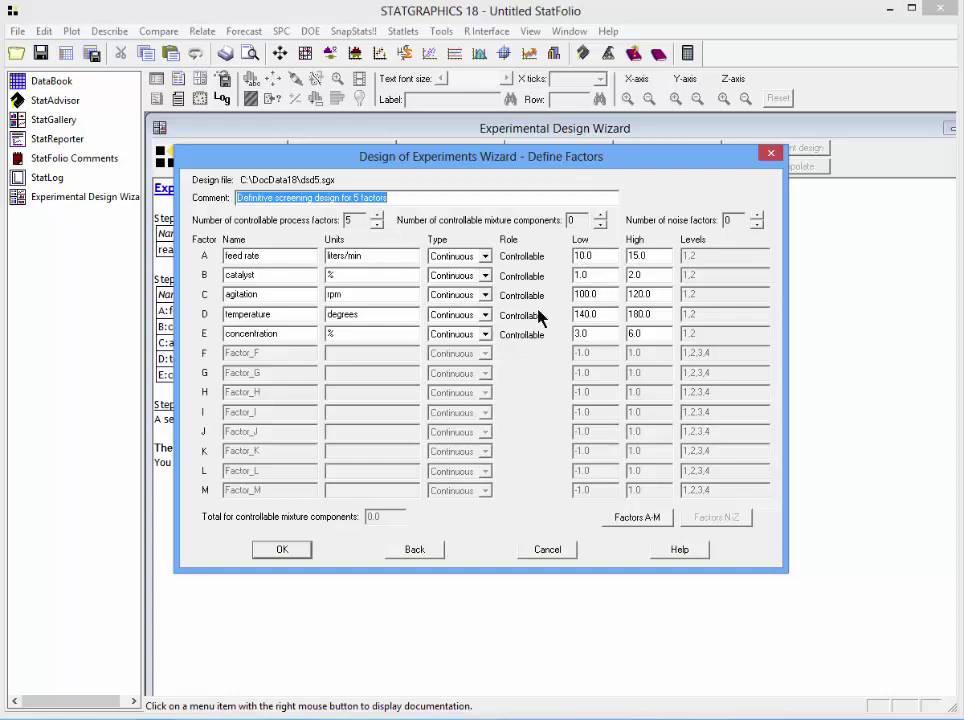
pyautogui.click(283, 550)
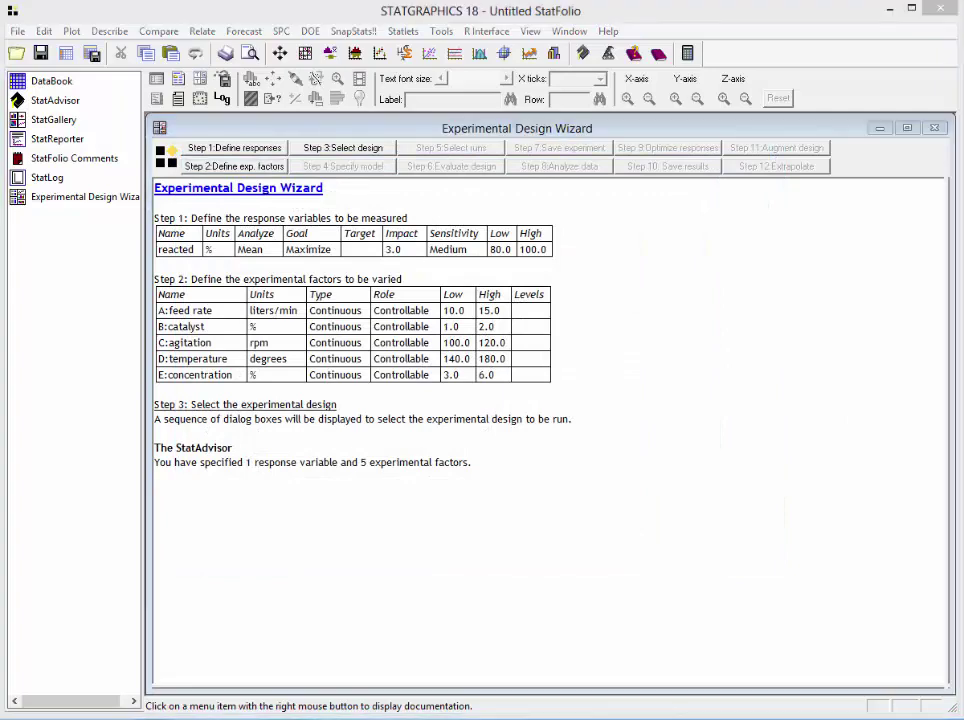
# List the Screening class designs for the five factors, including the 13-run definitive screening design.
pyautogui.click(381, 152)
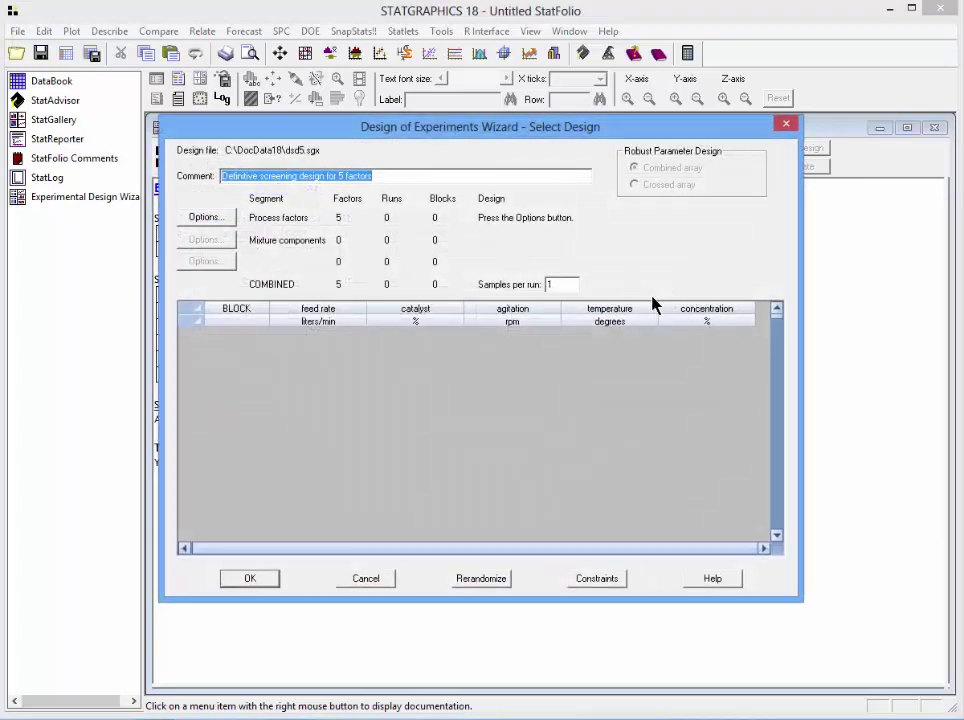
pyautogui.click(222, 216)
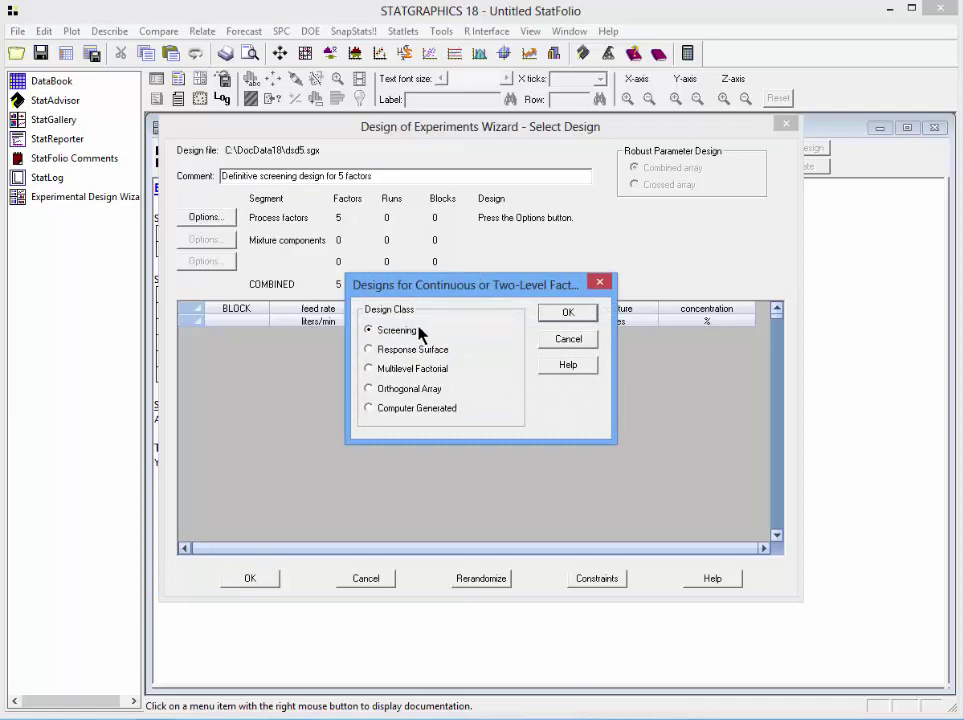
pyautogui.click(568, 313)
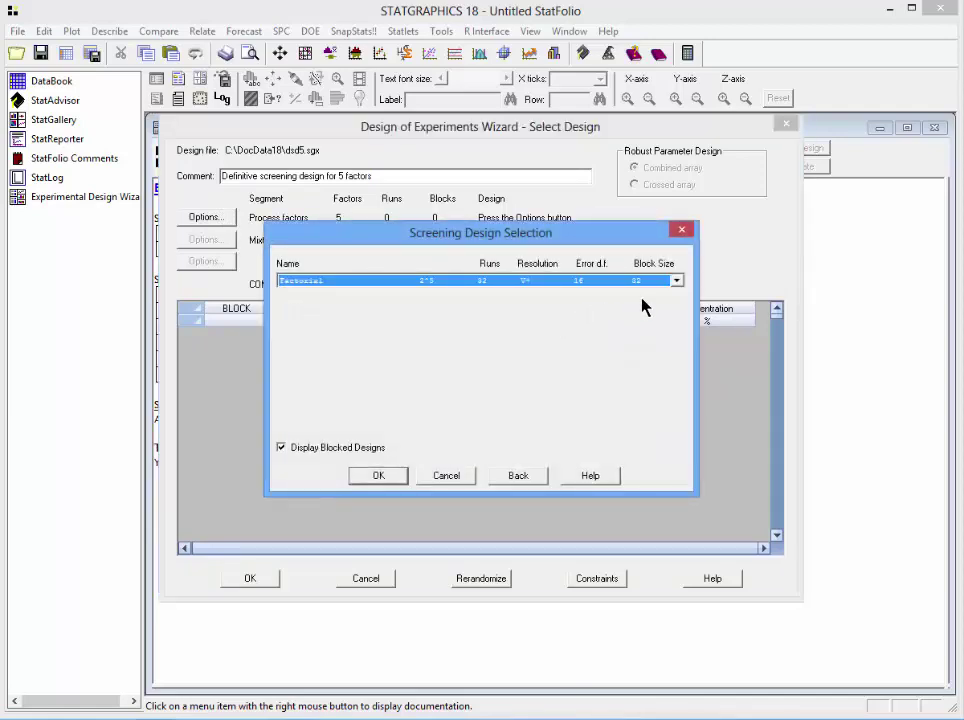
pyautogui.click(676, 282)
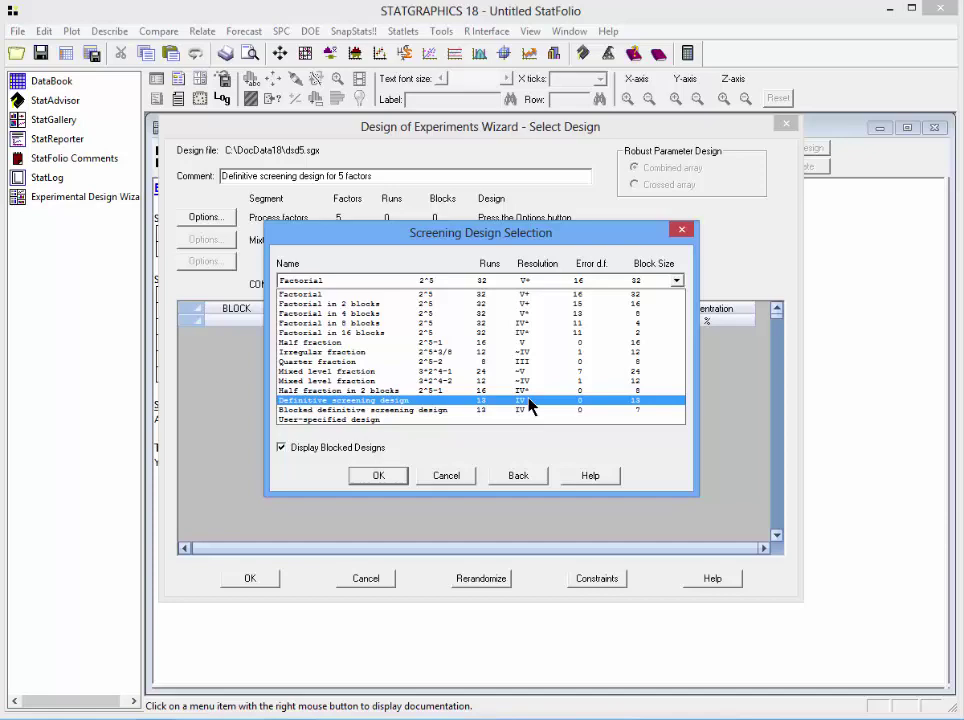
# Pick Definitive screening design with Randomize unchecked to generate the 13-run table.
pyautogui.click(398, 400)
pyautogui.click(378, 476)
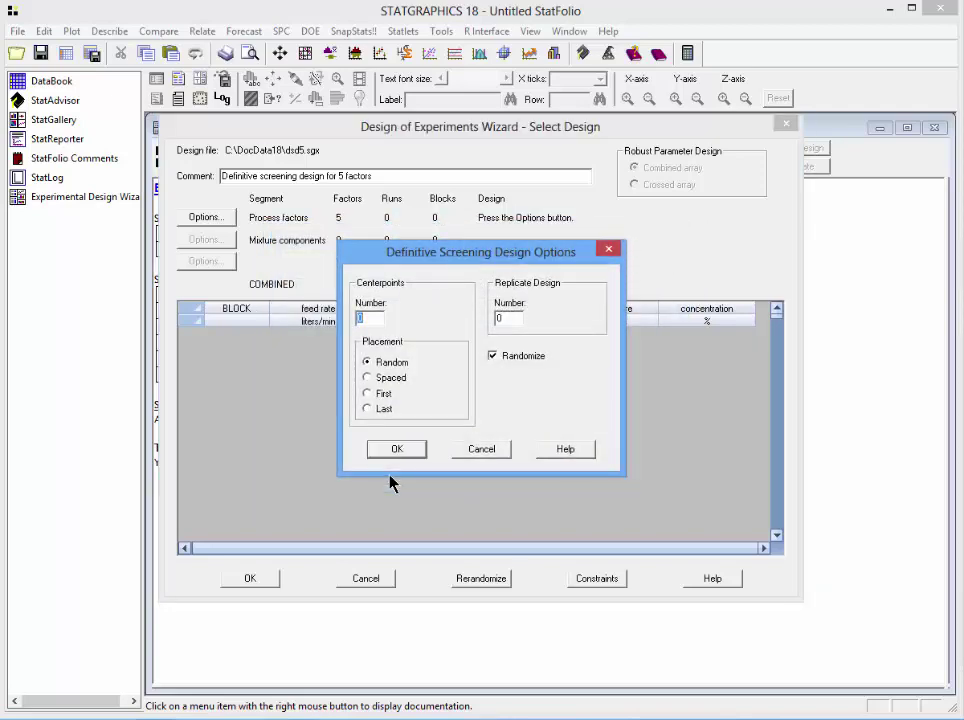
pyautogui.click(492, 357)
pyautogui.click(397, 449)
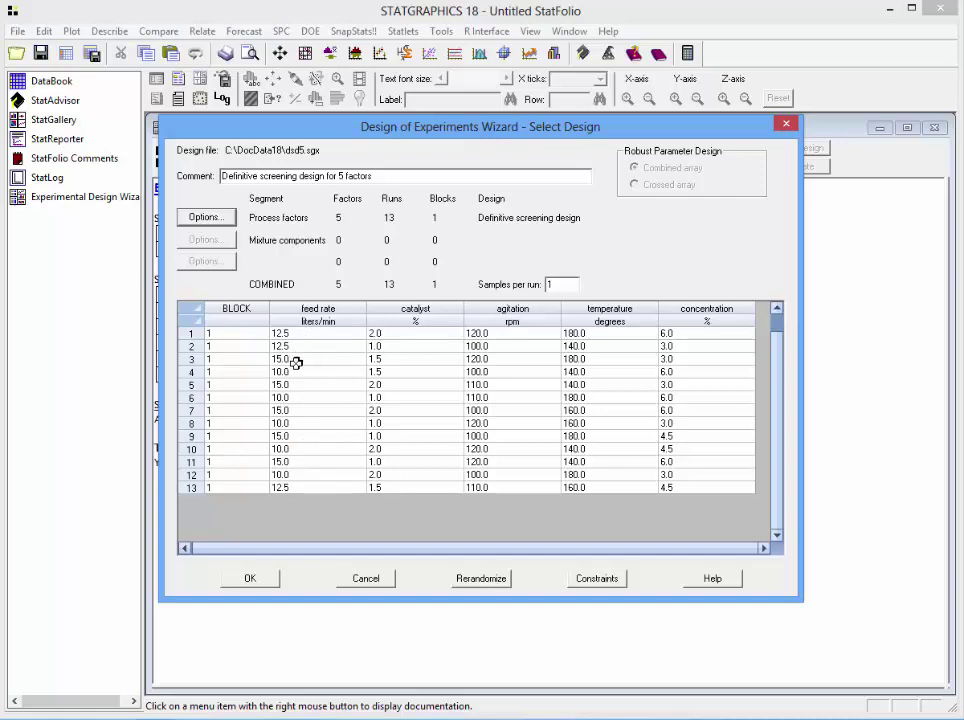
# Accept the 13-run design and leave the model as Quadratic with 12 coefficients, AB included.
pyautogui.click(261, 580)
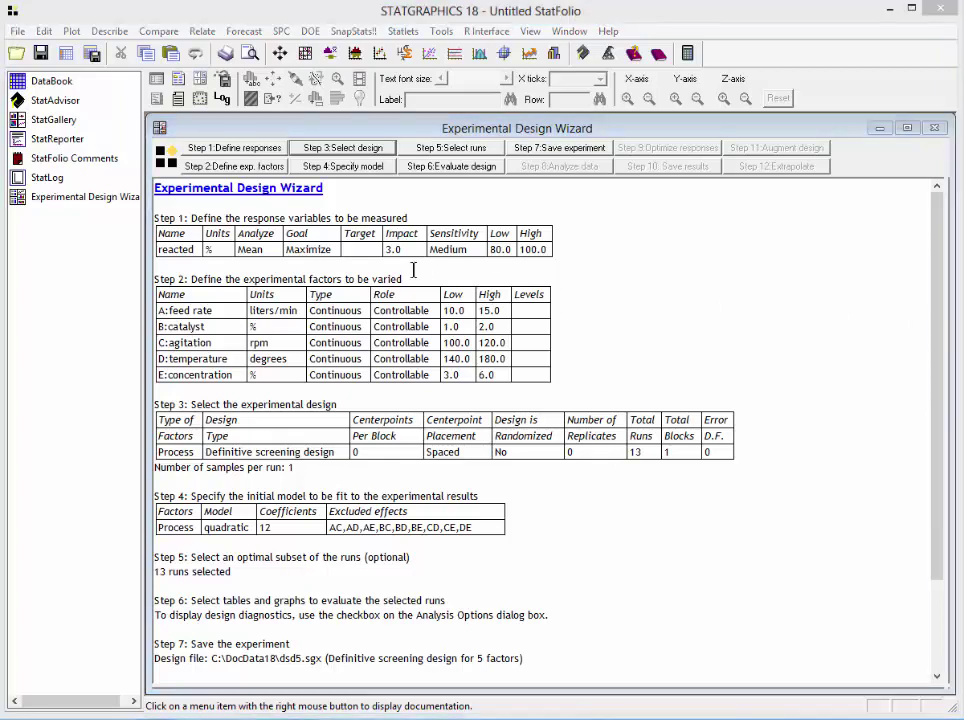
pyautogui.click(355, 167)
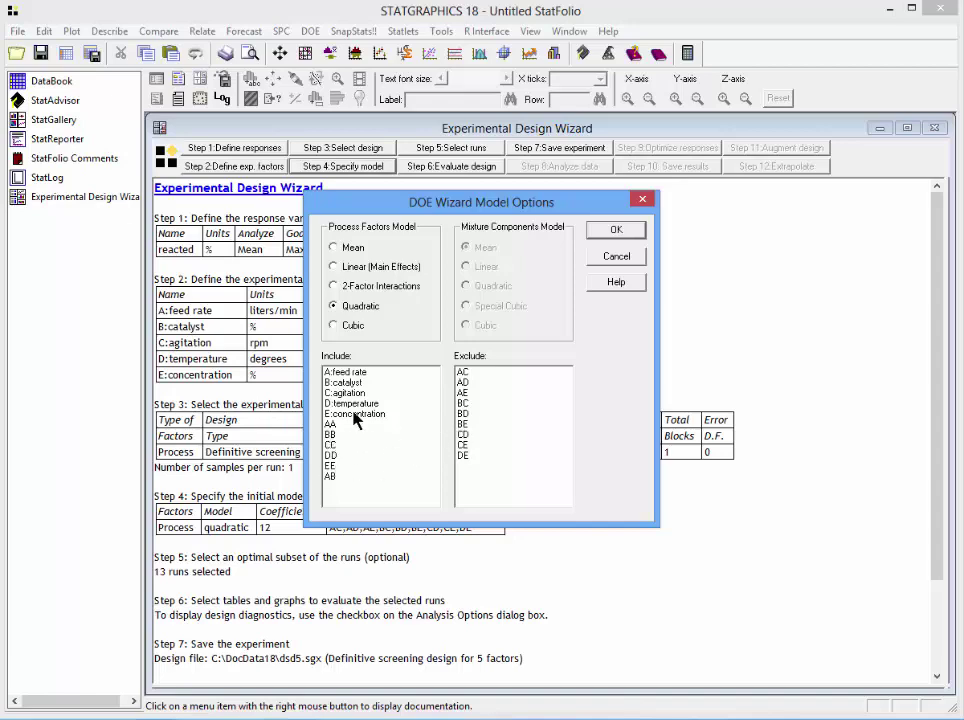
pyautogui.click(610, 240)
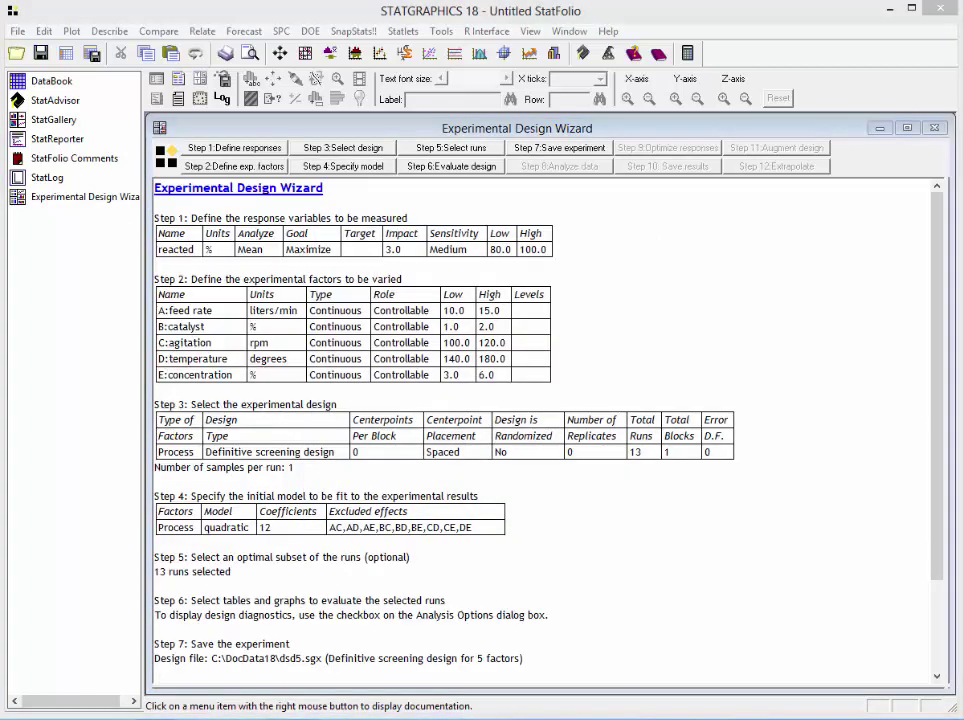
# Evaluate the design with a Correlation Matrix and maximize its pane.
pyautogui.click(465, 167)
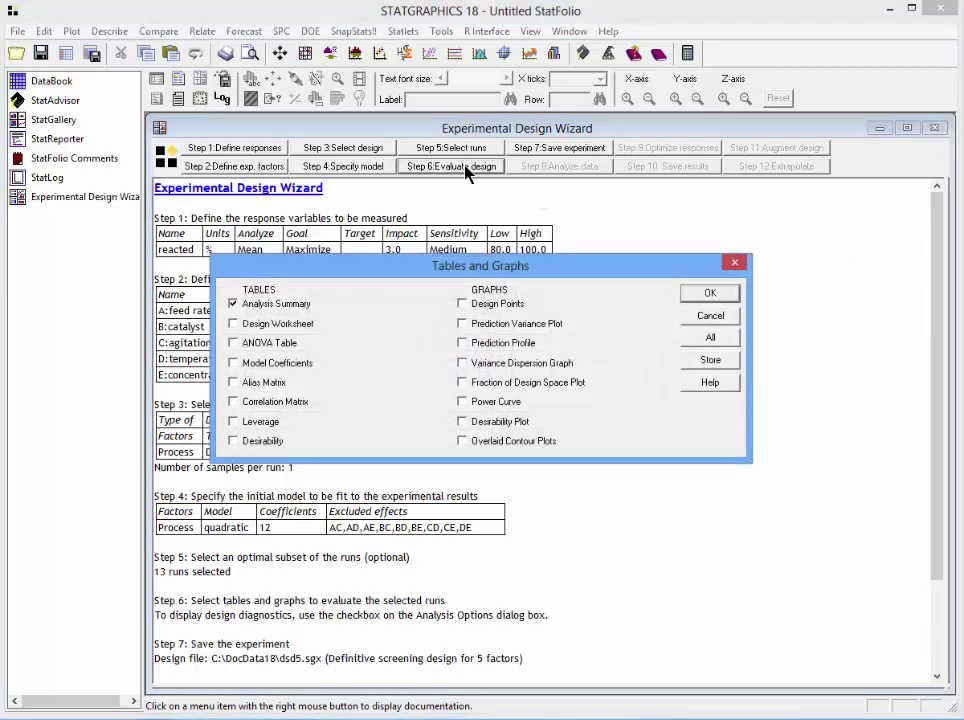
pyautogui.click(299, 402)
pyautogui.click(699, 293)
pyautogui.doubleClick(725, 497)
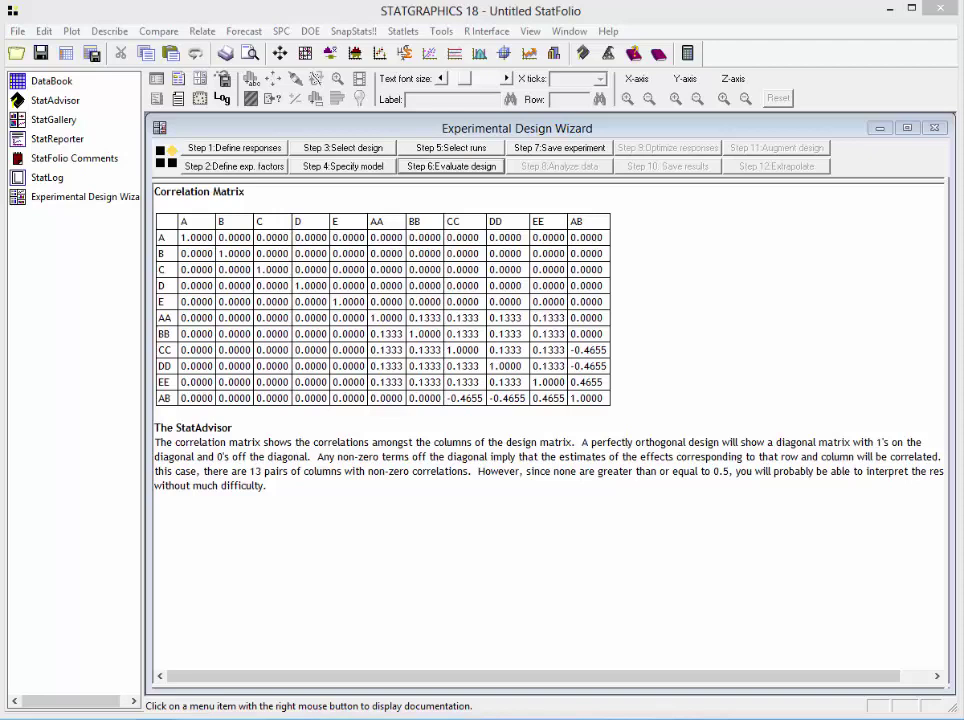
# In Model Options, exclude A:feed rate, C:agitation, AA, CC and AB from the model.
pyautogui.click(358, 166)
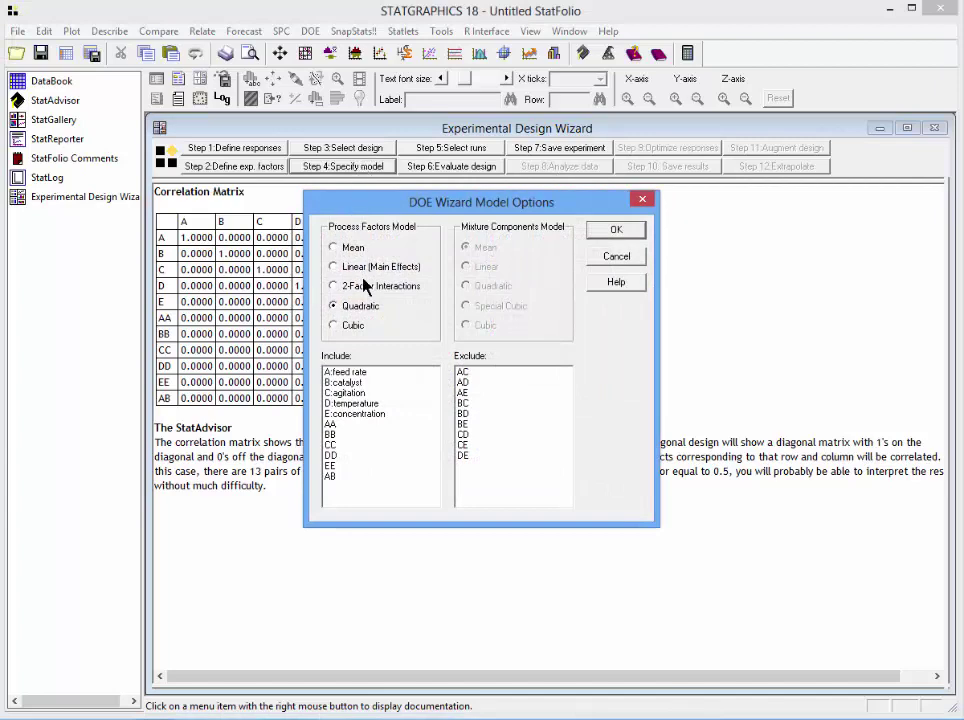
pyautogui.click(356, 373)
pyautogui.doubleClick(356, 376)
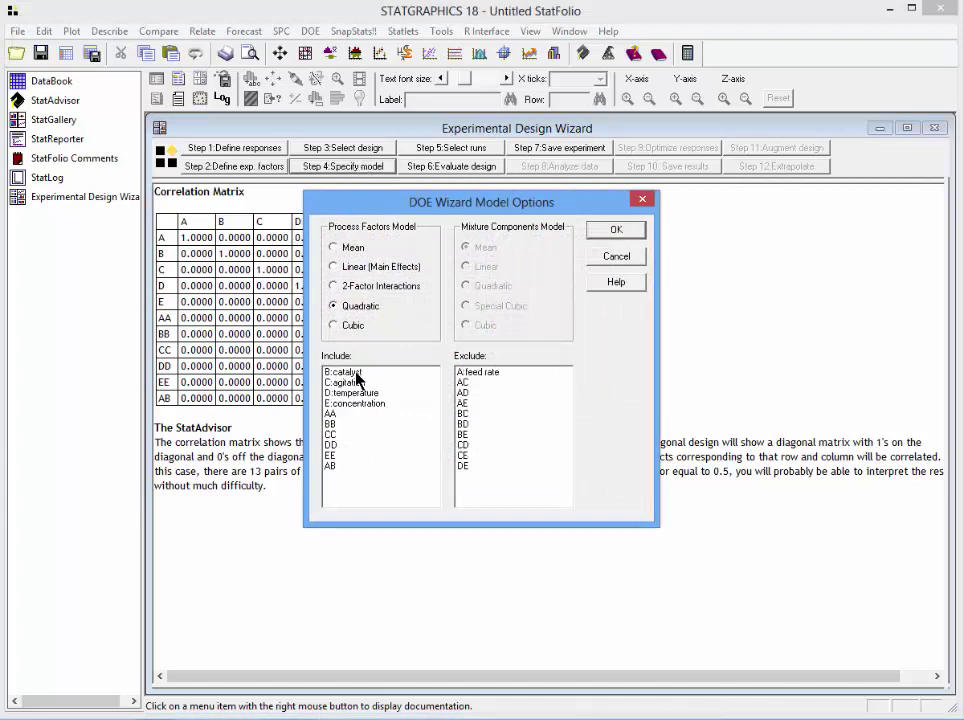
pyautogui.doubleClick(351, 392)
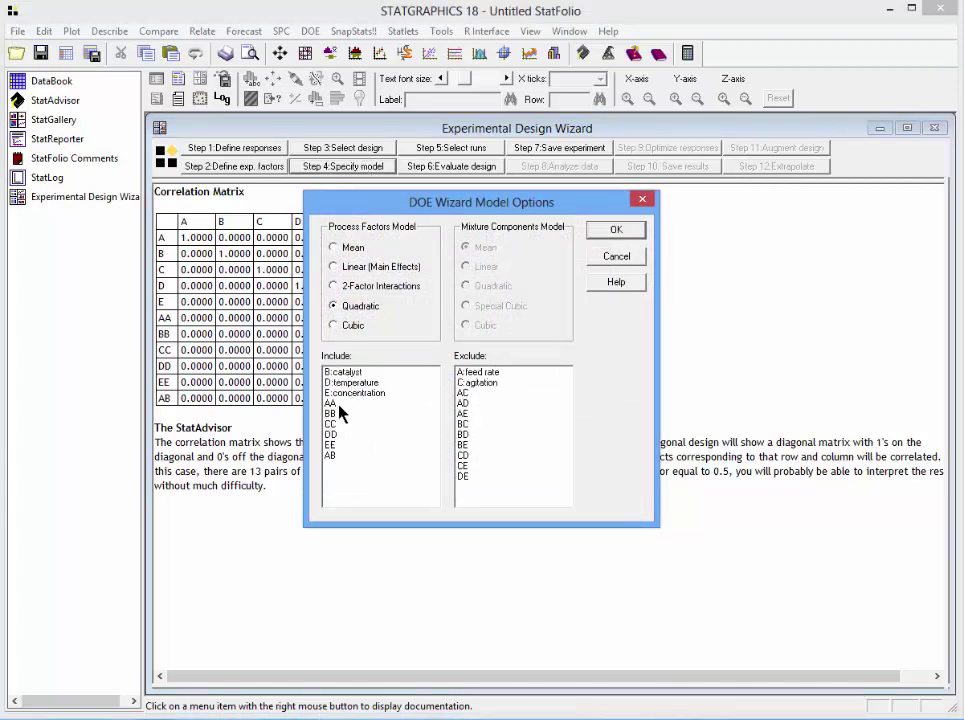
pyautogui.doubleClick(332, 404)
pyautogui.doubleClick(333, 414)
pyautogui.doubleClick(333, 435)
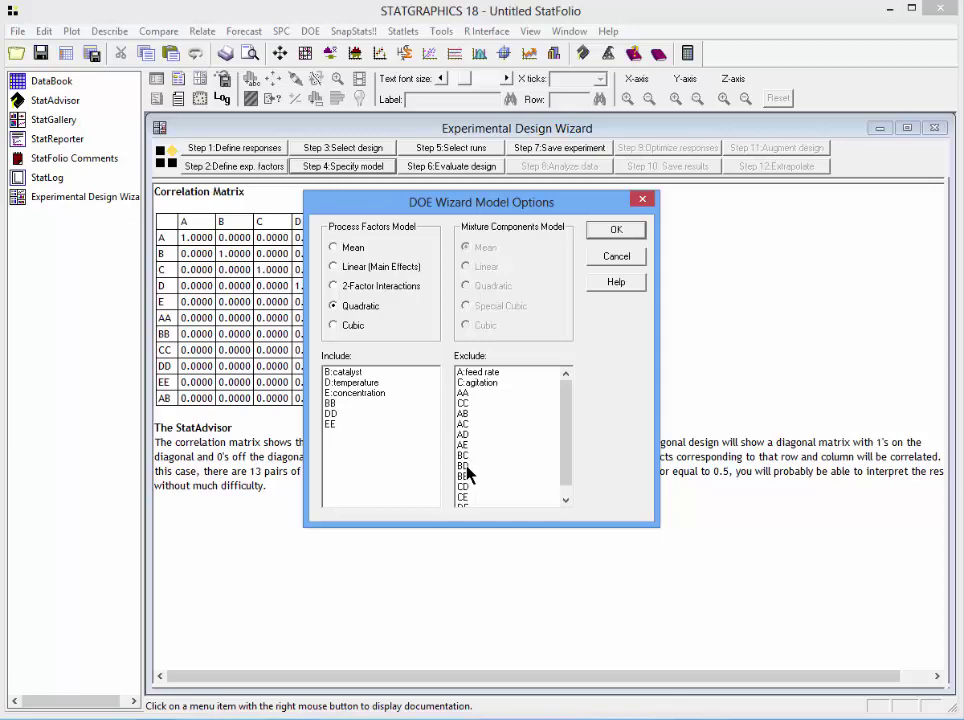
# Include the BD, BE and DE interactions in the model.
pyautogui.doubleClick(466, 467)
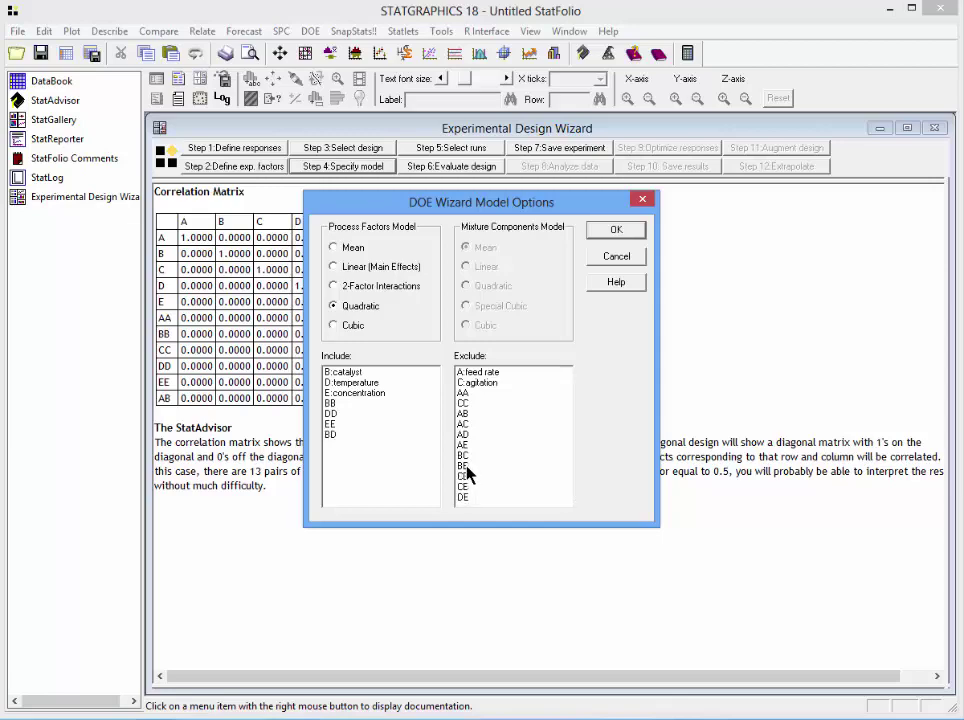
pyautogui.doubleClick(468, 467)
pyautogui.doubleClick(463, 487)
# Apply the B, D, E model, giving a largest off-diagonal correlation of 0.4655.
pyautogui.click(613, 231)
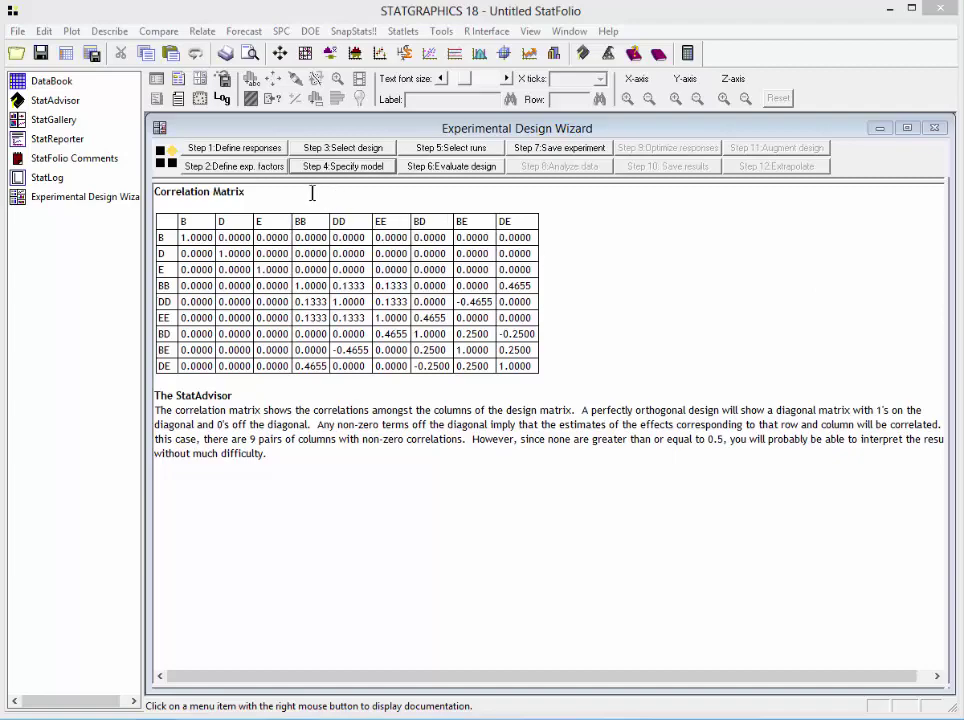
# Raise the process factors to 6 and make Factor_F categorical with levels A,B.
pyautogui.click(267, 173)
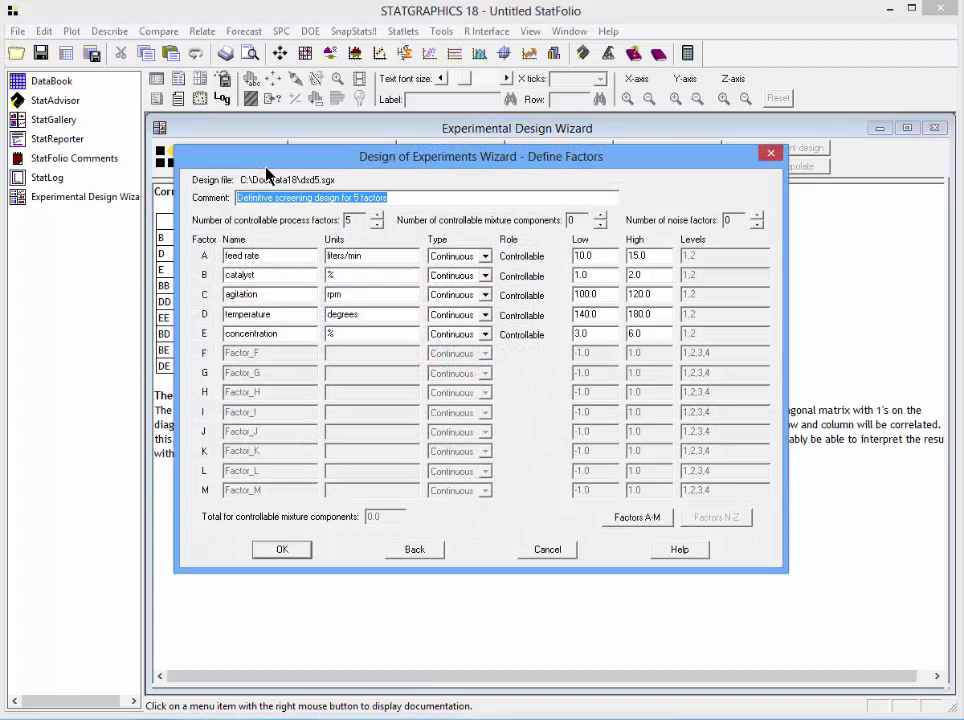
pyautogui.click(377, 216)
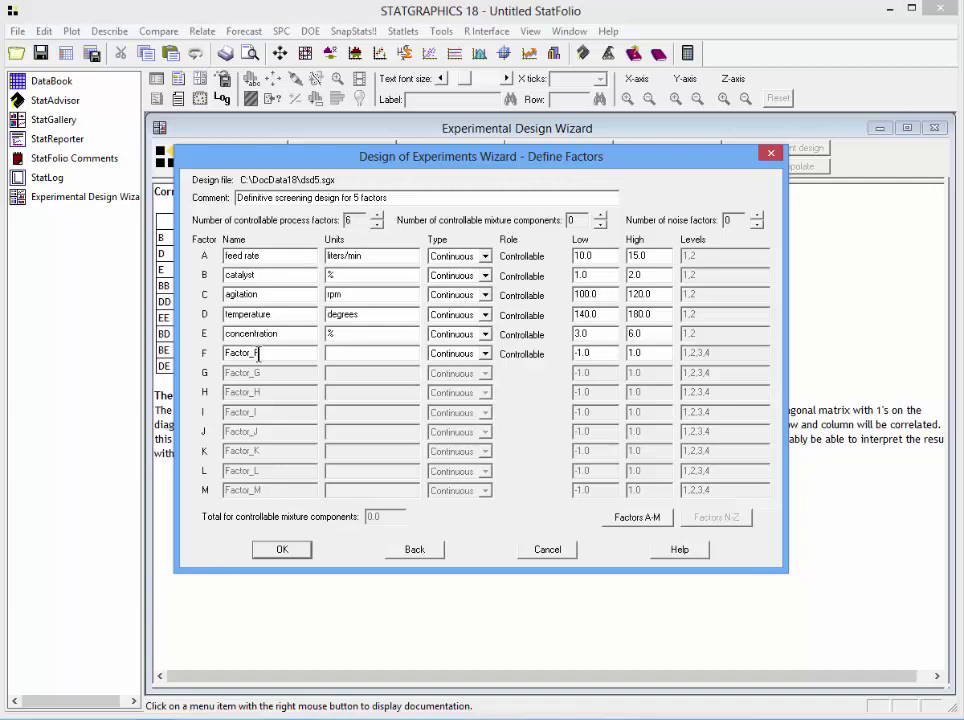
pyautogui.click(476, 356)
pyautogui.click(469, 370)
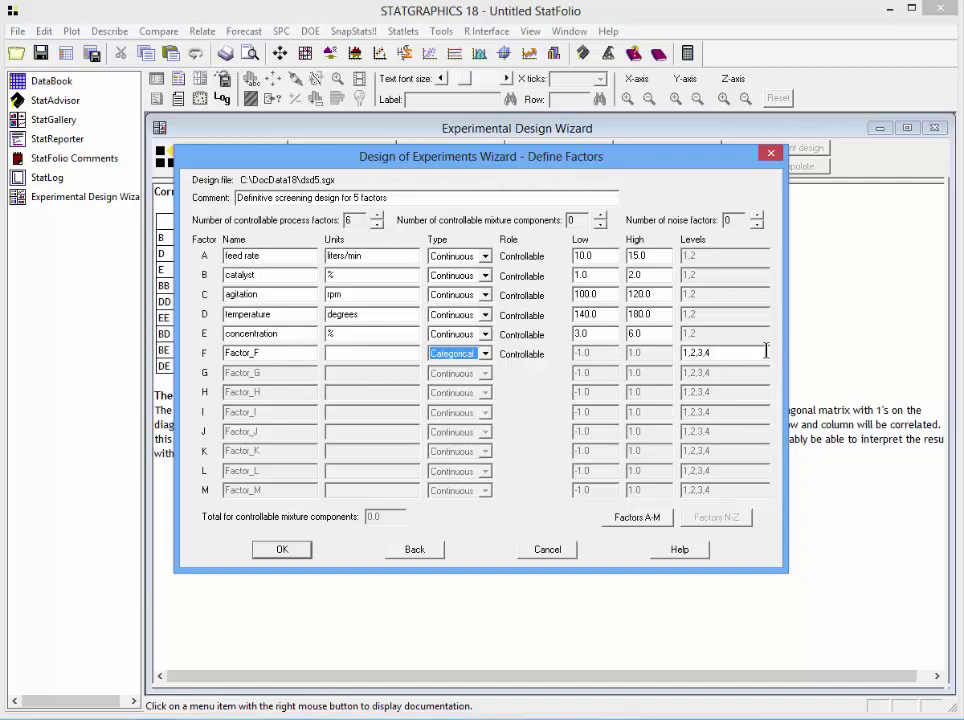
pyautogui.moveTo(758, 354); pyautogui.dragTo(667, 362)
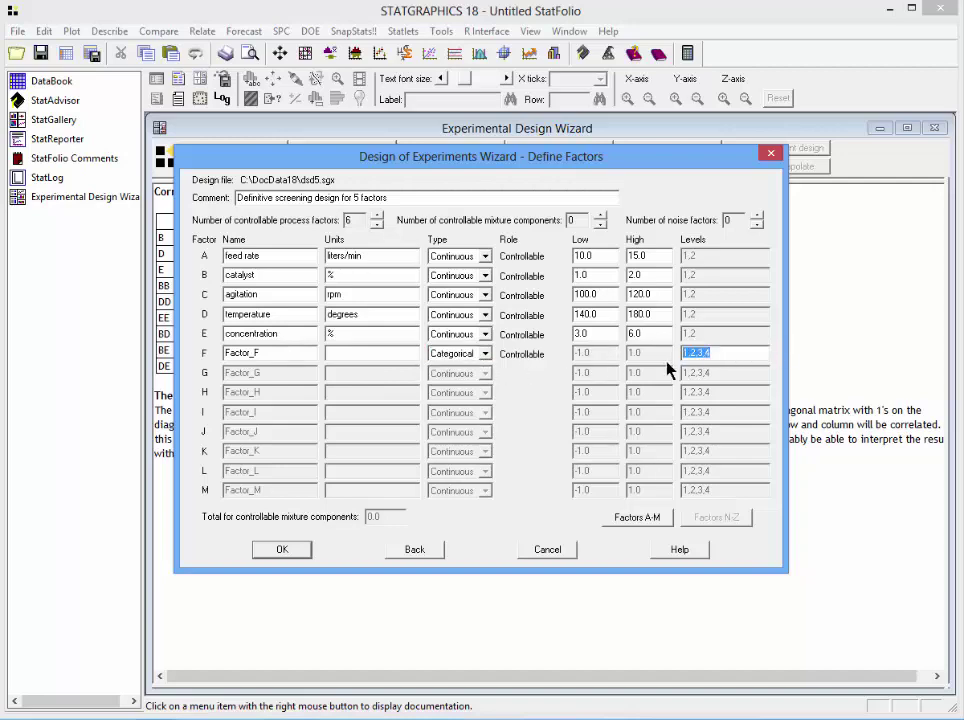
pyautogui.write('A,B')
pyautogui.click(308, 551)
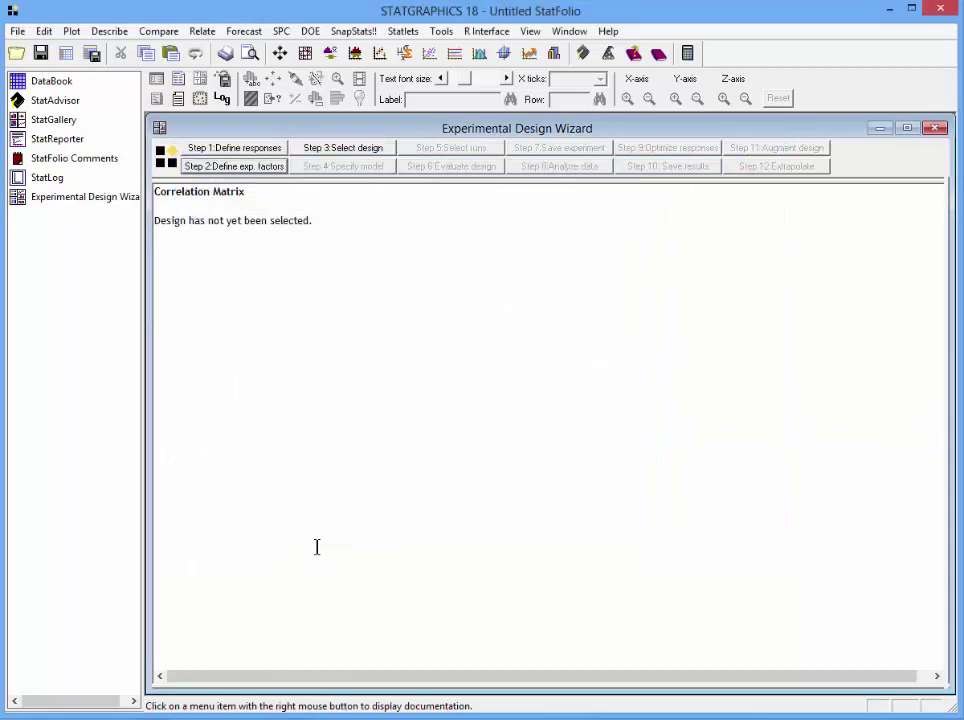
# Choose Screening > Definitive screening design for six factors, generating 14 runs with Factor_F A/B levels.
pyautogui.click(338, 150)
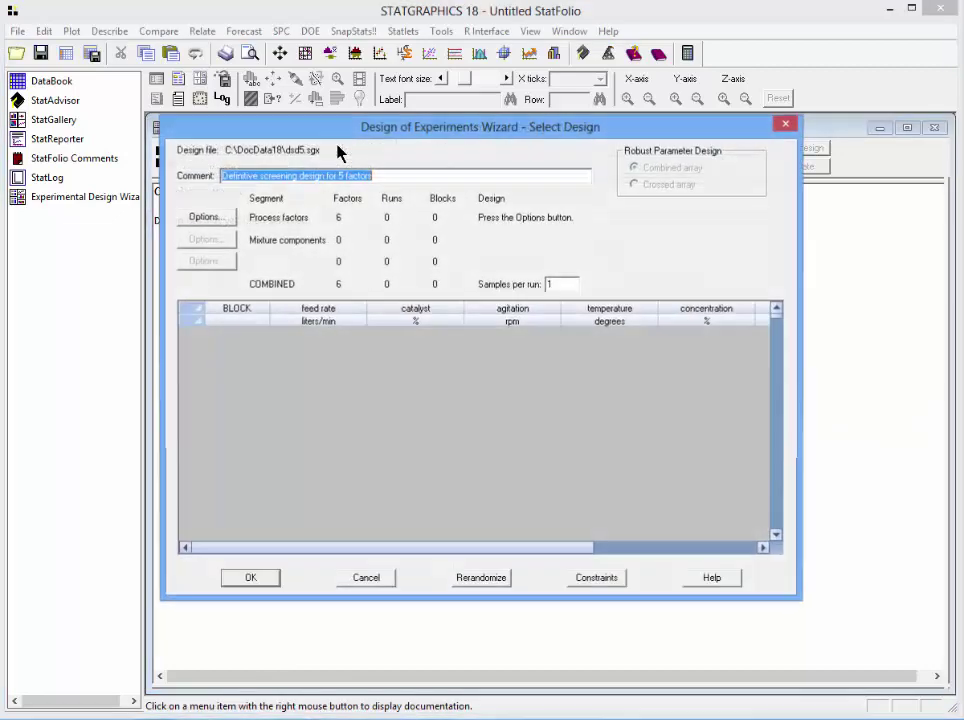
pyautogui.click(213, 217)
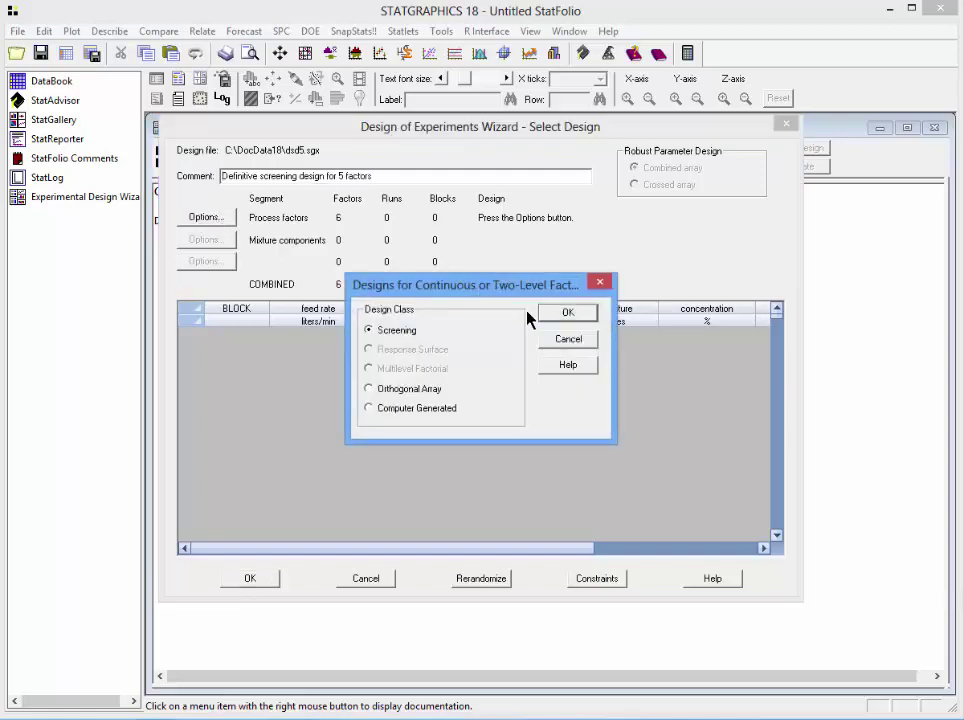
pyautogui.click(556, 317)
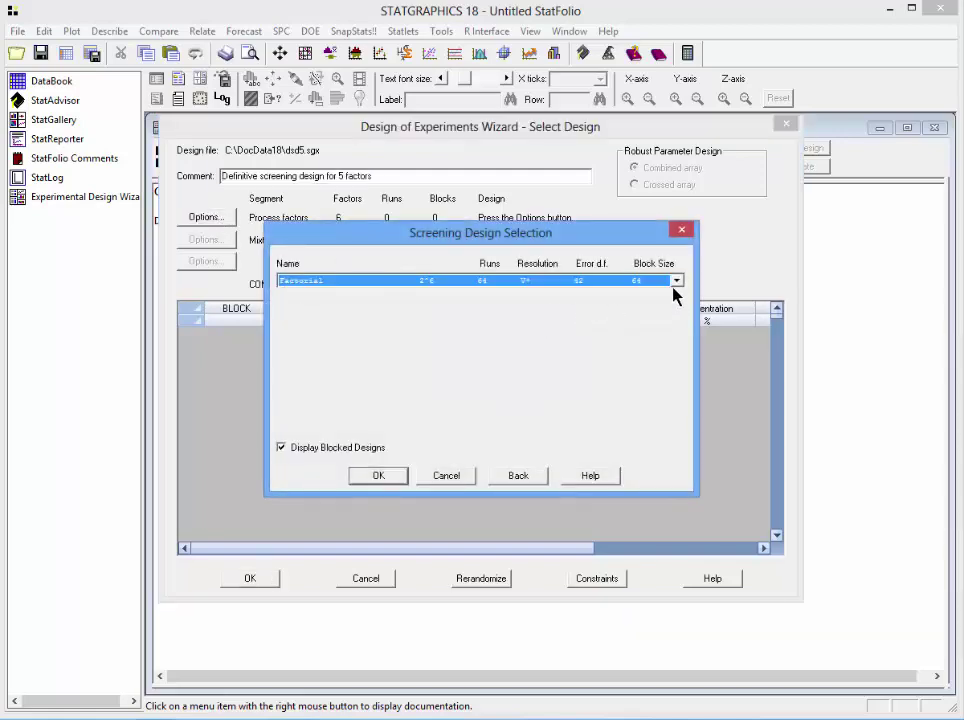
pyautogui.click(677, 282)
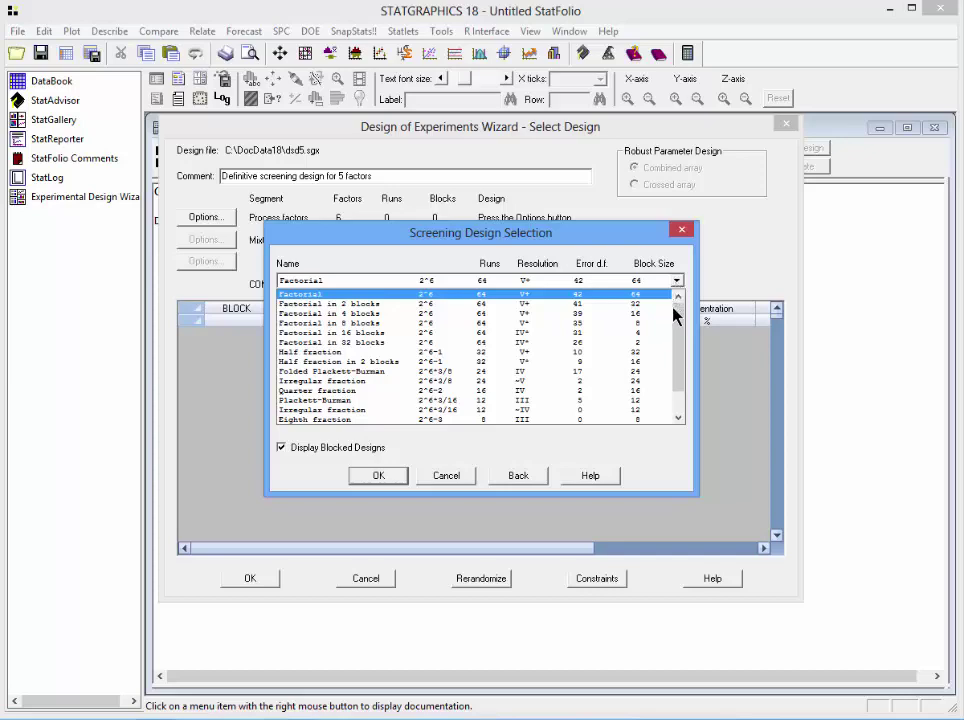
pyautogui.scroll(-2, 682, 360)
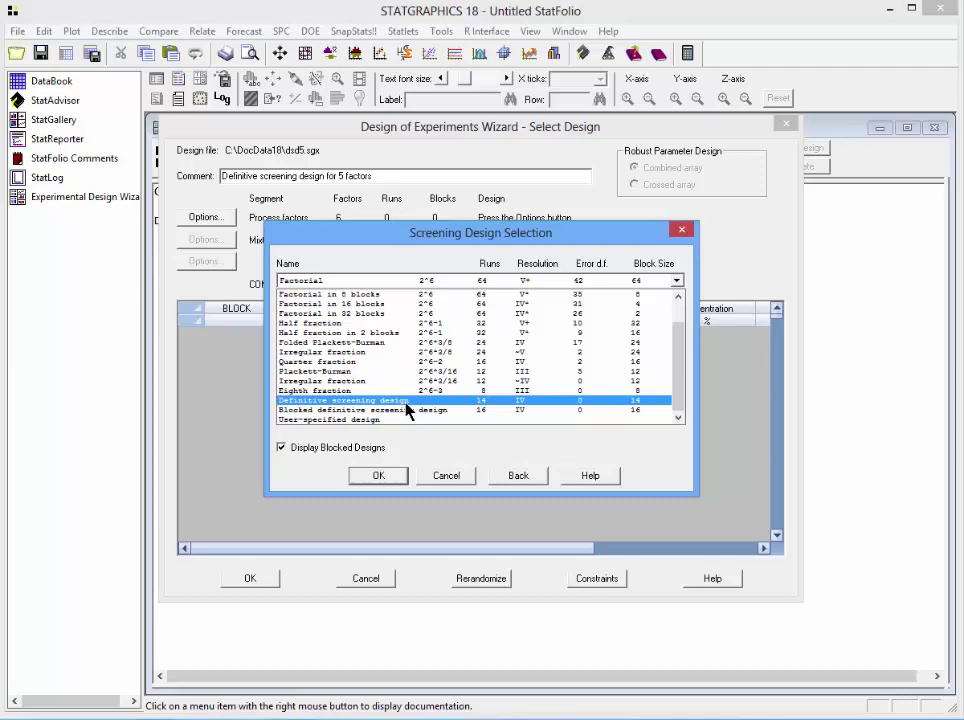
pyautogui.click(406, 401)
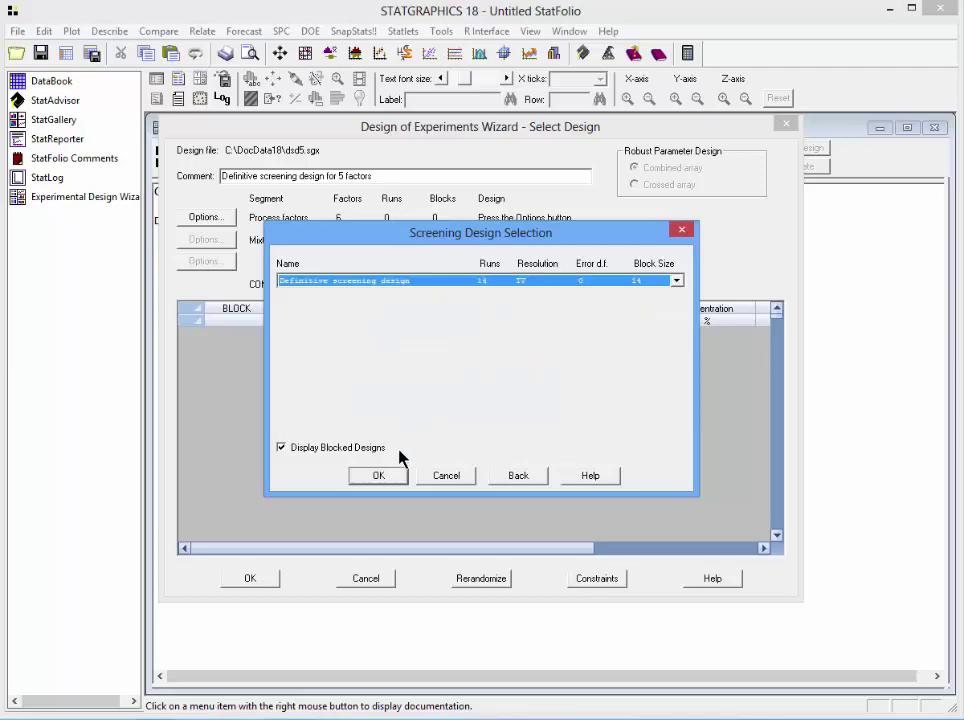
pyautogui.click(394, 477)
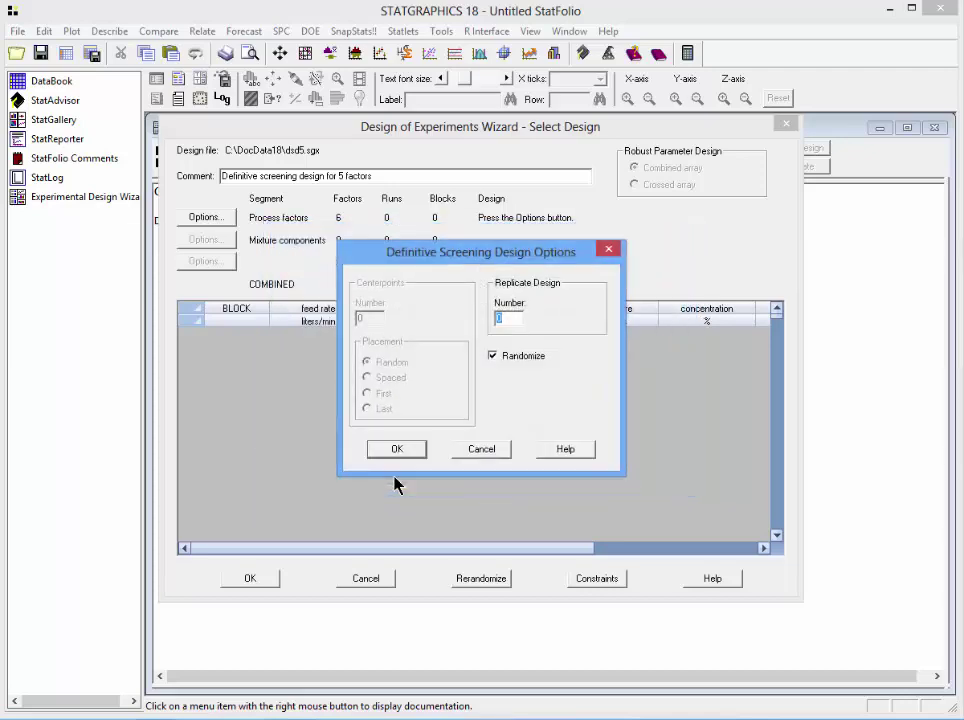
pyautogui.click(500, 357)
pyautogui.click(400, 449)
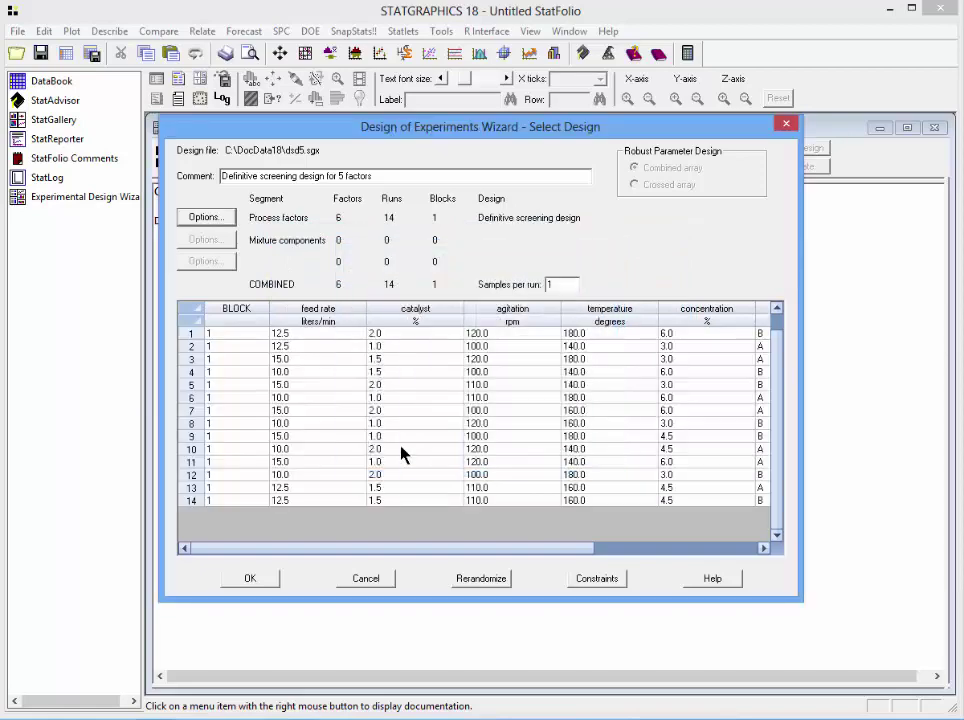
pyautogui.moveTo(440, 548); pyautogui.dragTo(598, 568)
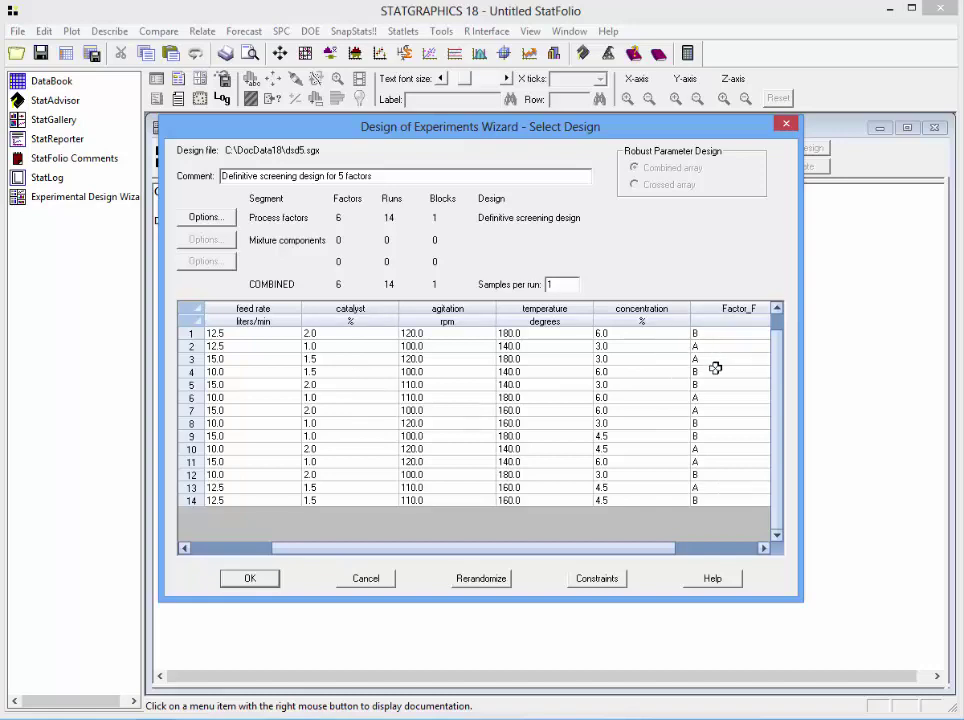
# Accept the 14-run design to view its correlation matrix with 18 non-zero pairs.
pyautogui.click(252, 580)
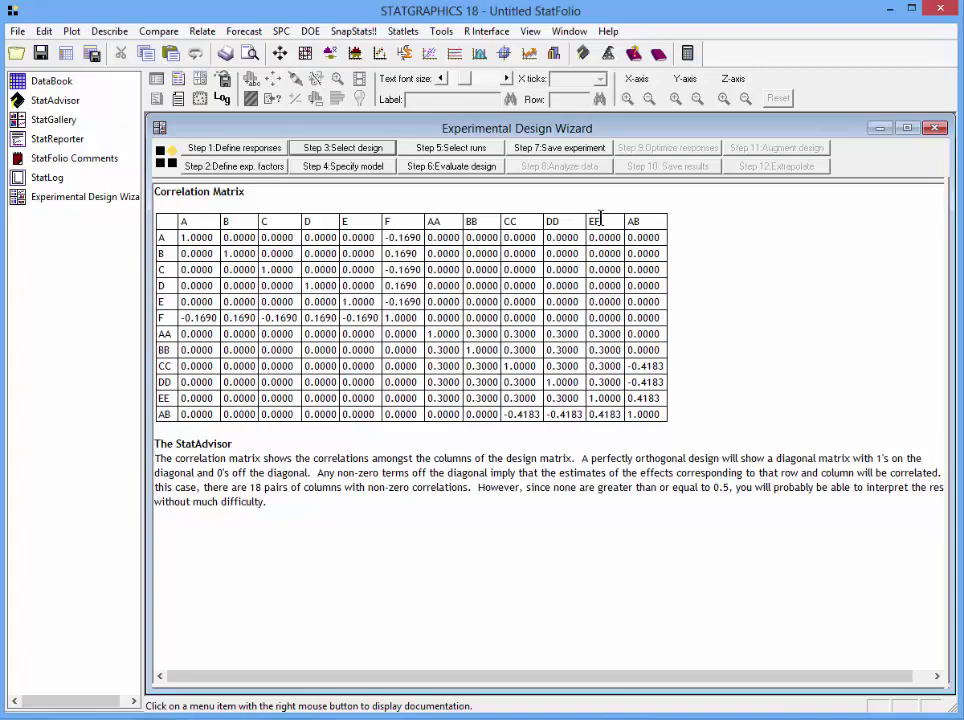
# Show the six-factor model options and scroll the Exclude term list.
pyautogui.click(329, 170)
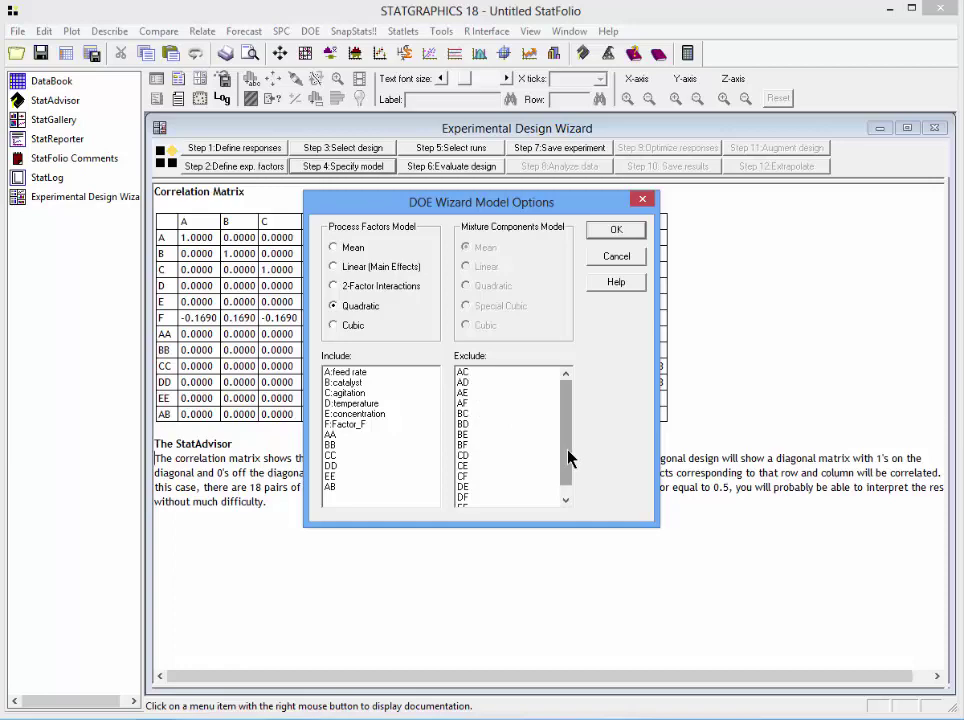
pyautogui.moveTo(568, 457); pyautogui.dragTo(571, 495)
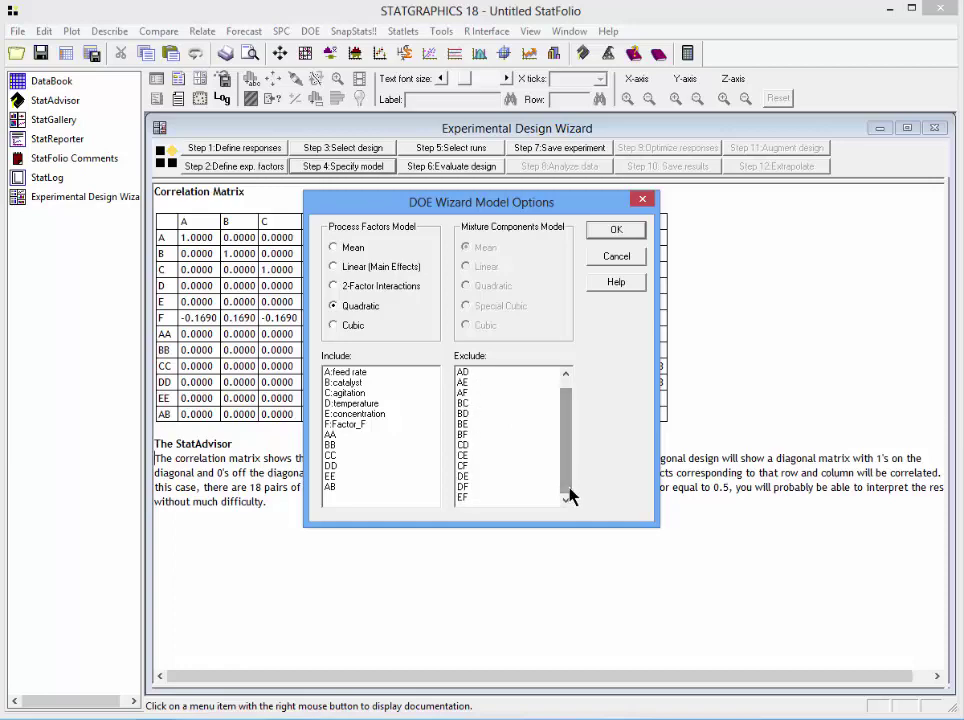